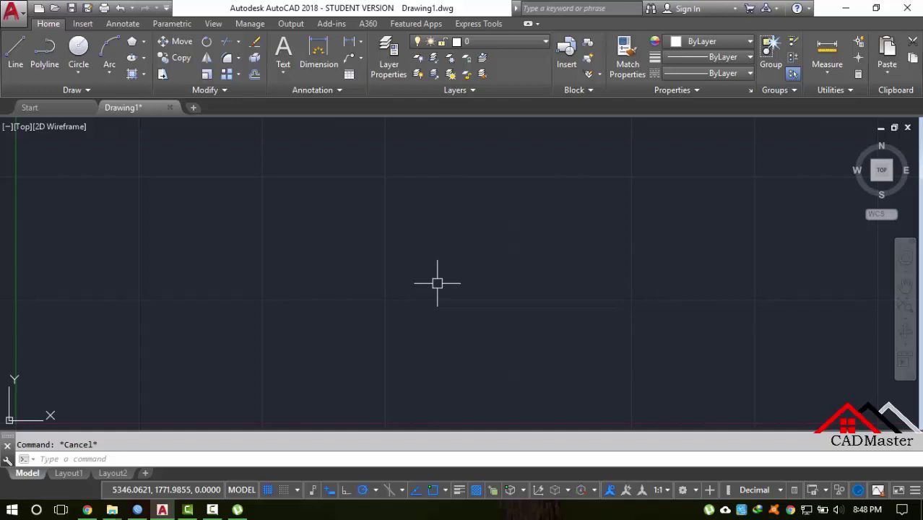
Show the Ellipse dropdown's methods: Center, Axis End and Elliptical Arc.
left_click(144, 59)
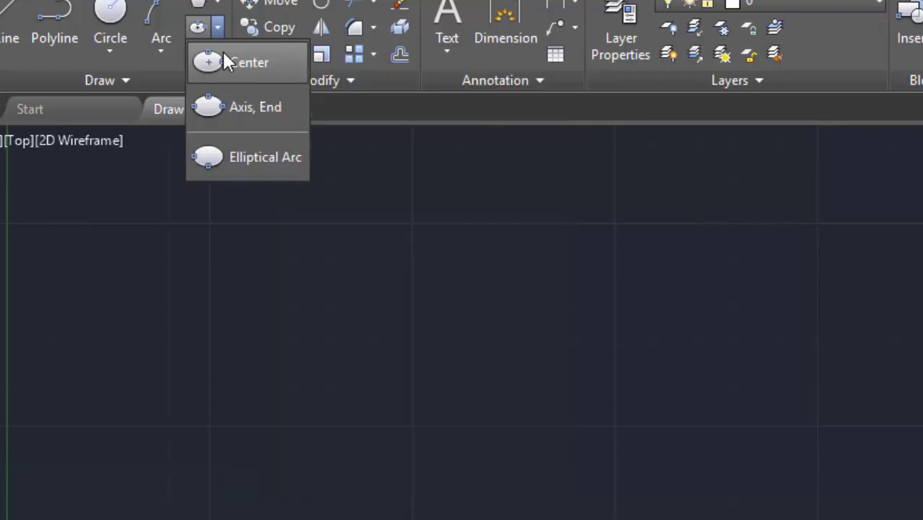
Draw a Center ellipse with a 50-unit axis endpoint and 20 for the other axis.
left_click(225, 58)
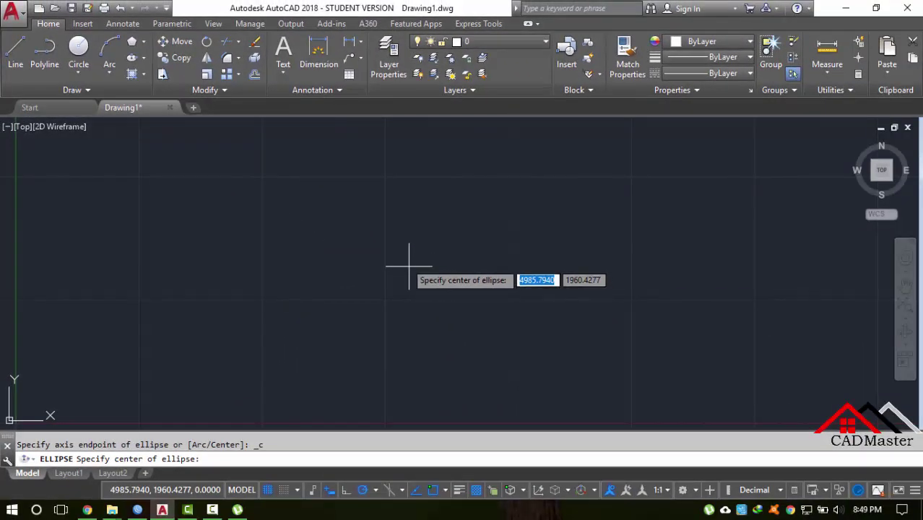
left_click(398, 273)
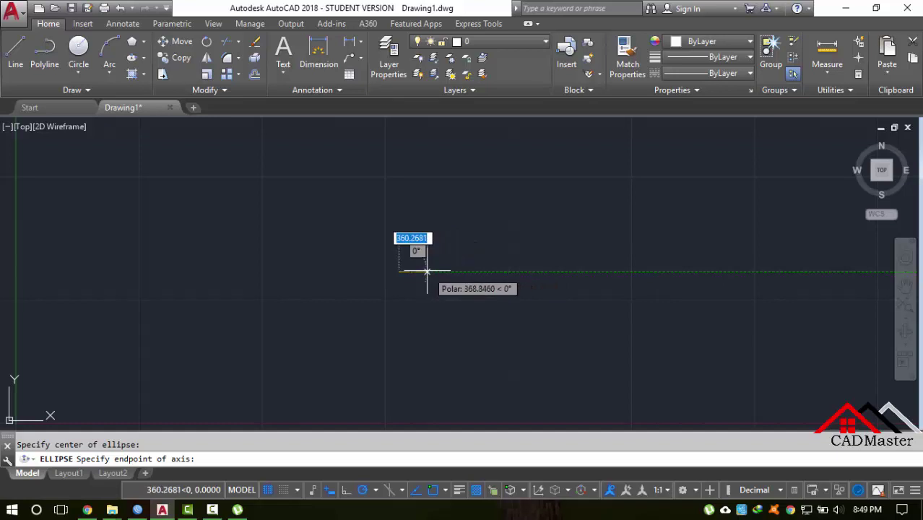
scroll(418, 268, "up", 5)
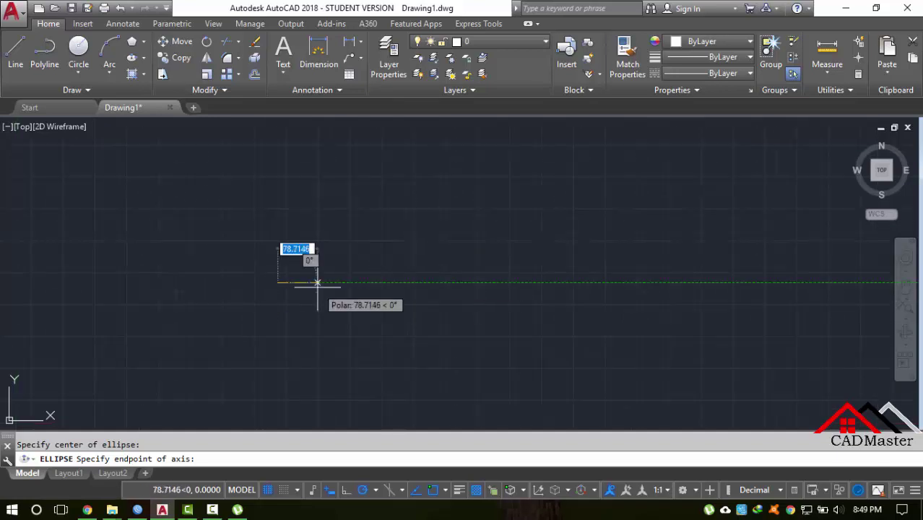
scroll(311, 262, "up", 8)
middle_click_drag(358, 275, 700, 288)
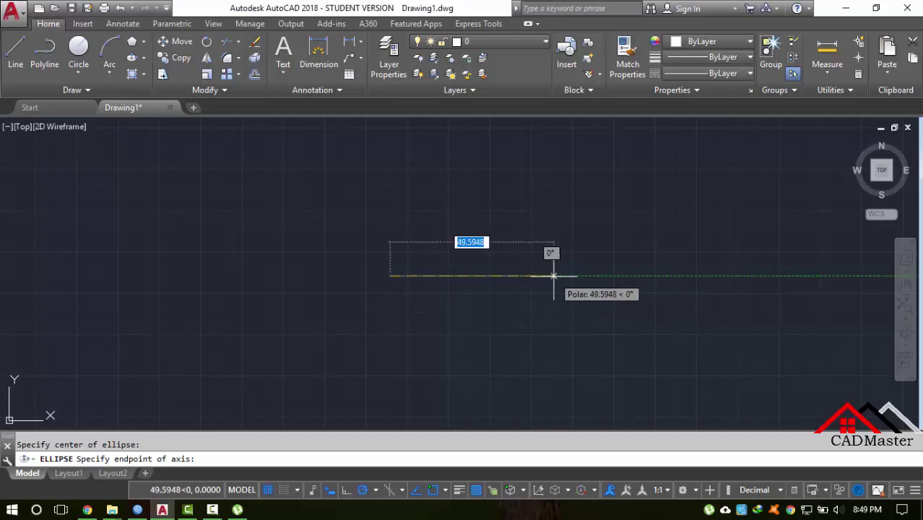
type("50")
key("Return")
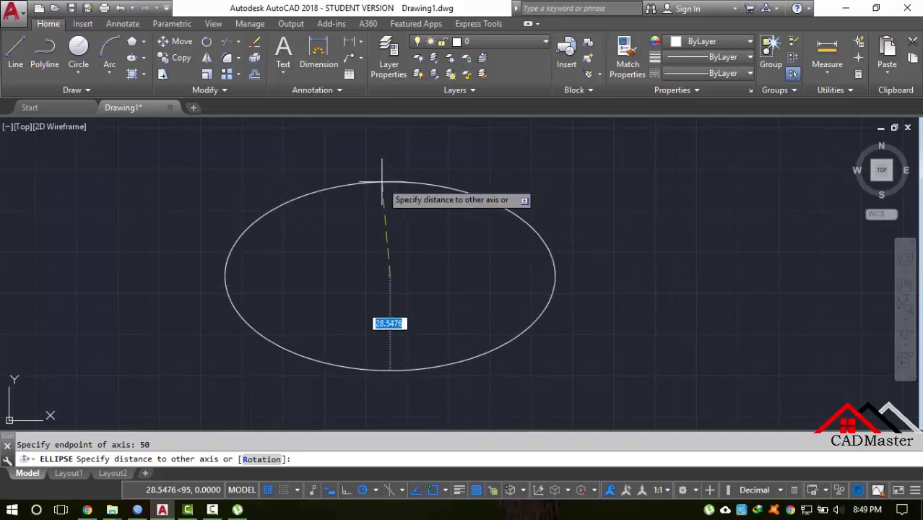
type("2")
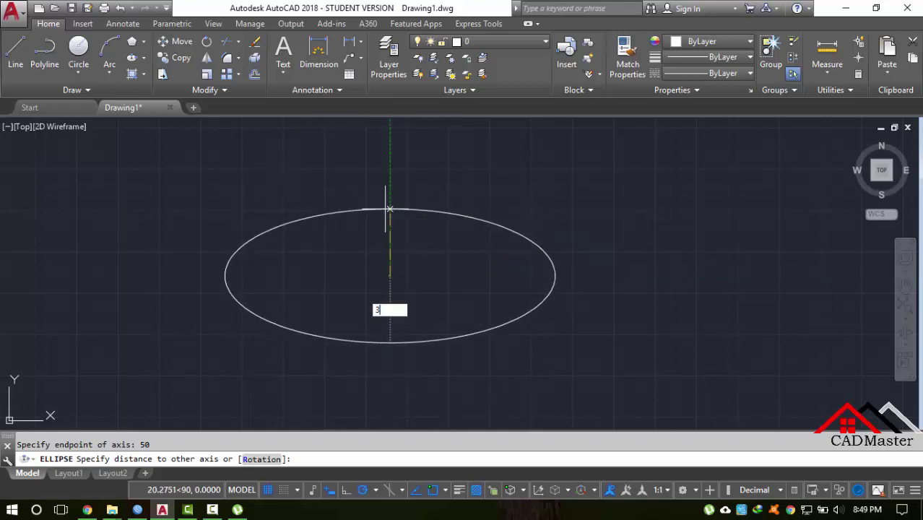
type("0")
key("Return")
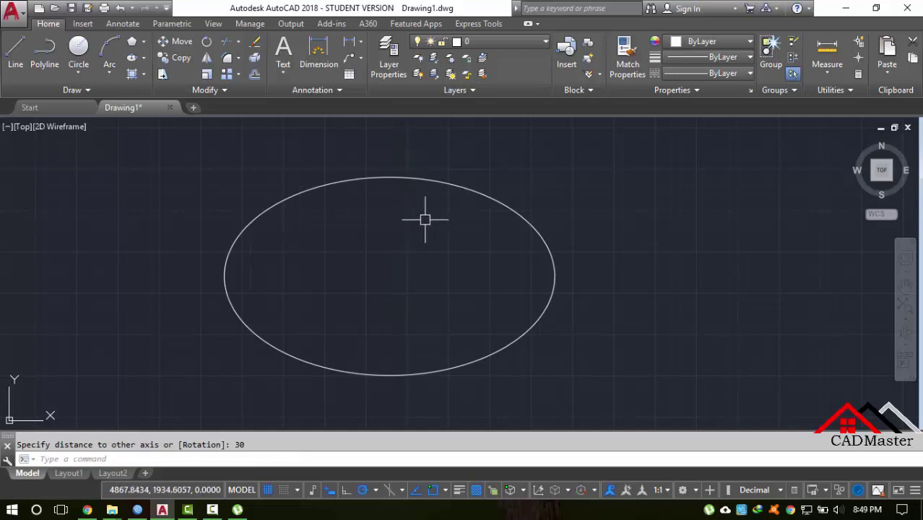
Select the new ellipse and reopen the Ellipse methods list to reach Axis, End.
left_click(501, 202)
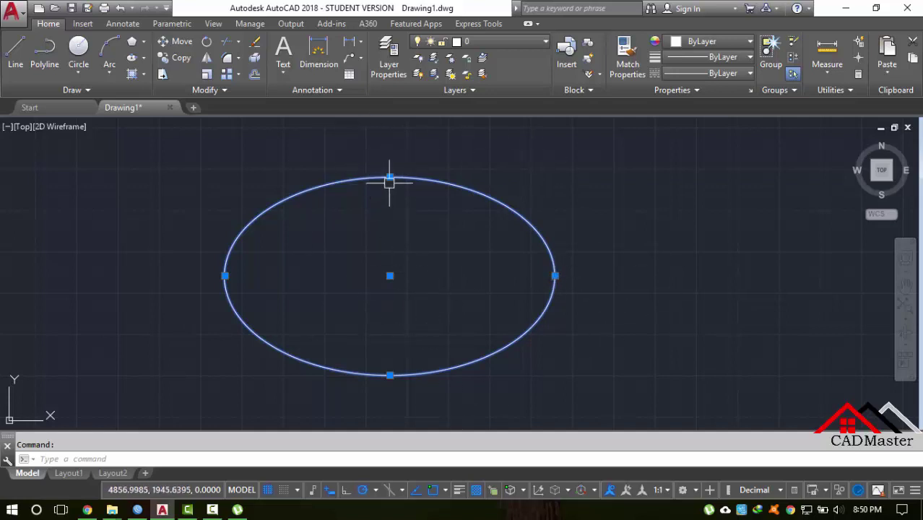
left_click(144, 58)
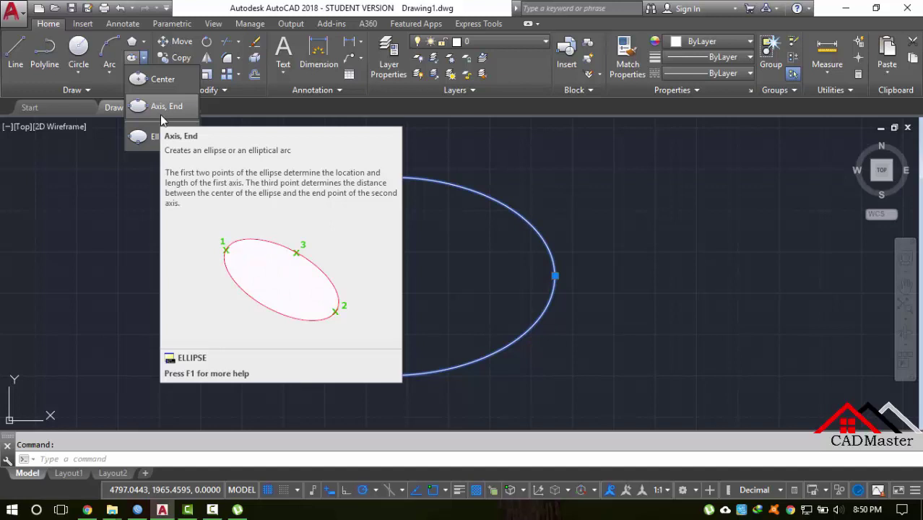
Draw a tilted Axis, End ellipse right of the first: 80-unit axis, 20 other-axis distance.
left_click(160, 109)
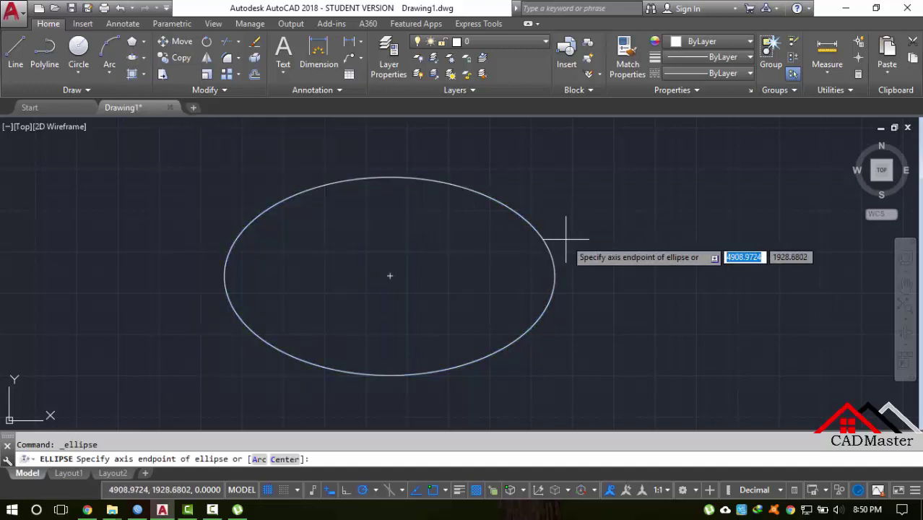
left_click(906, 286)
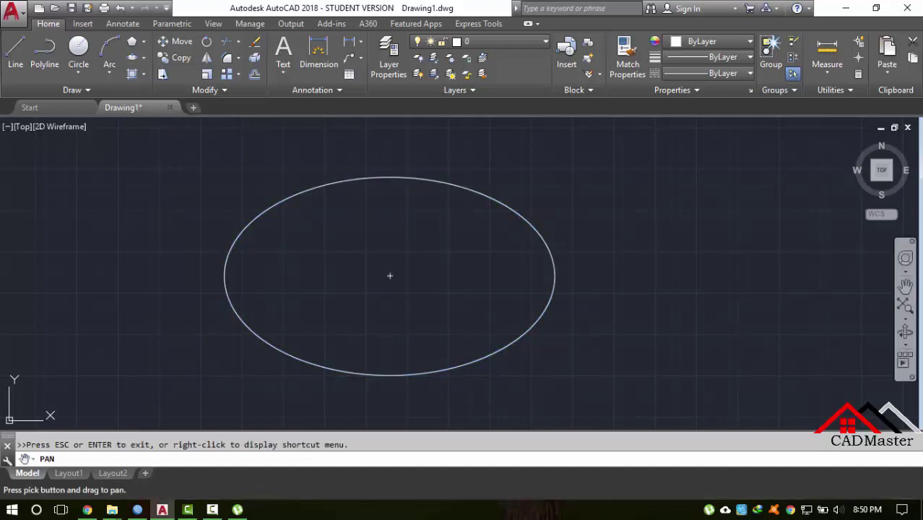
mouse_move(831, 276)
left_mouse_down()
mouse_move(648, 298)
mouse_move(381, 270)
left_mouse_up()
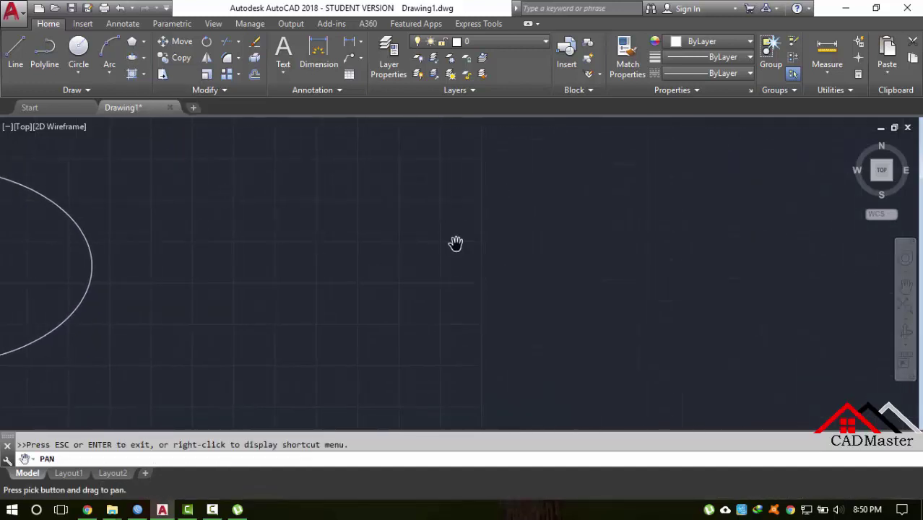
key("Escape")
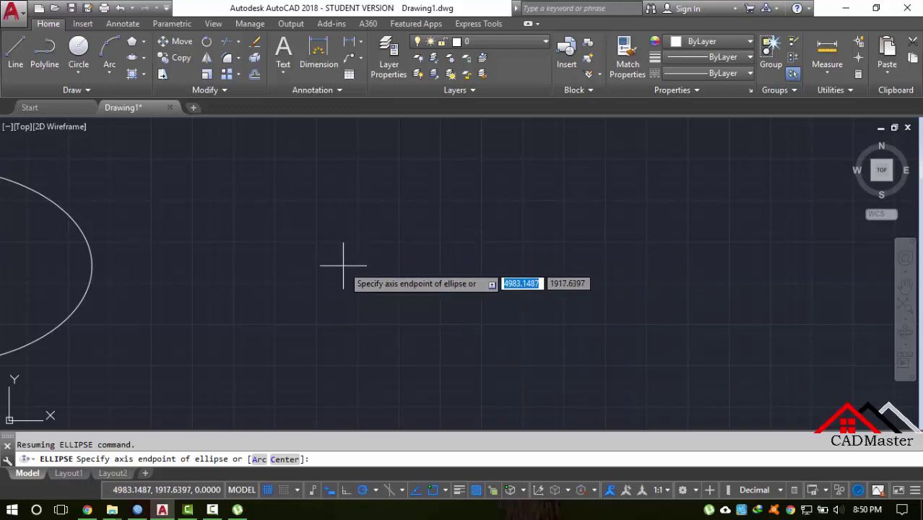
left_click(329, 262)
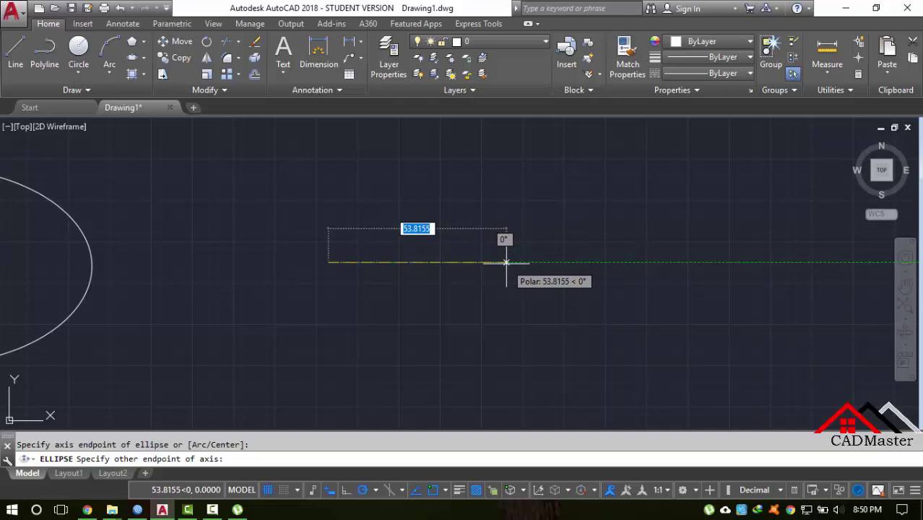
type("80")
key("Return")
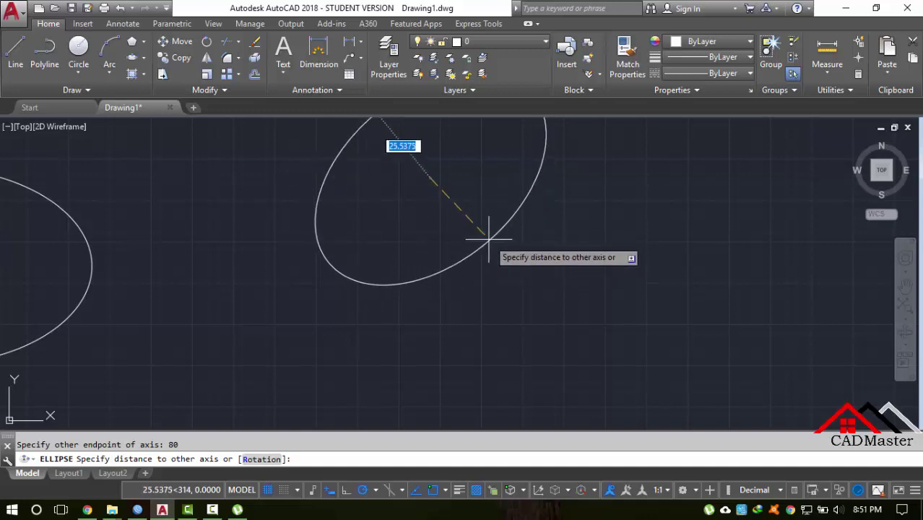
mouse_move(464, 211)
middle_mouse_down()
mouse_move(421, 304)
mouse_move(430, 225)
middle_mouse_up()
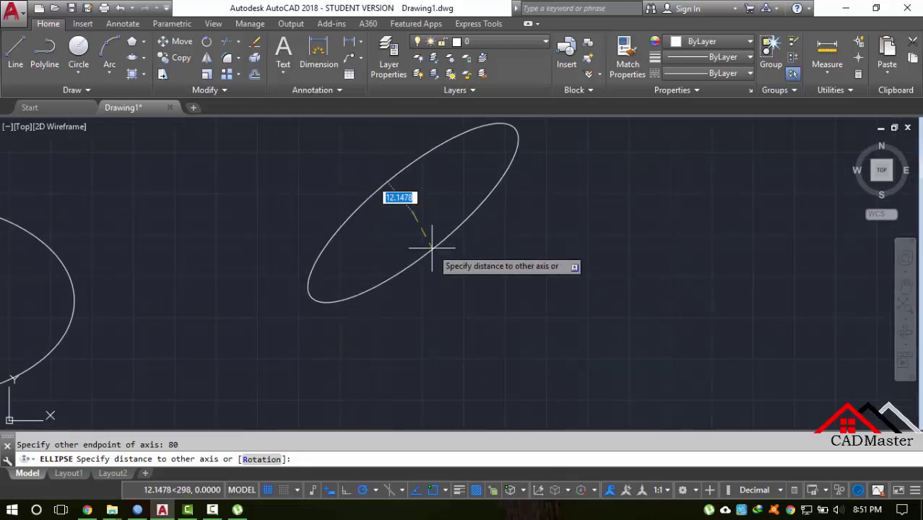
type("20")
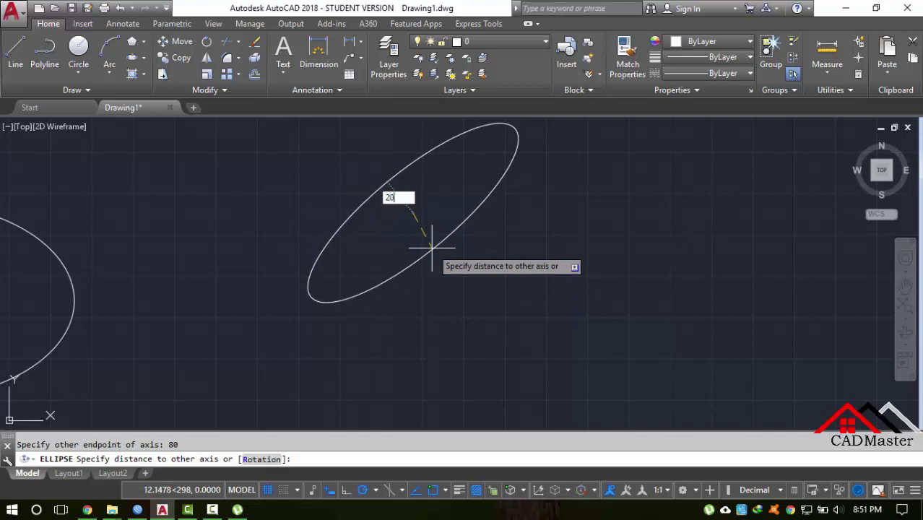
key("Return")
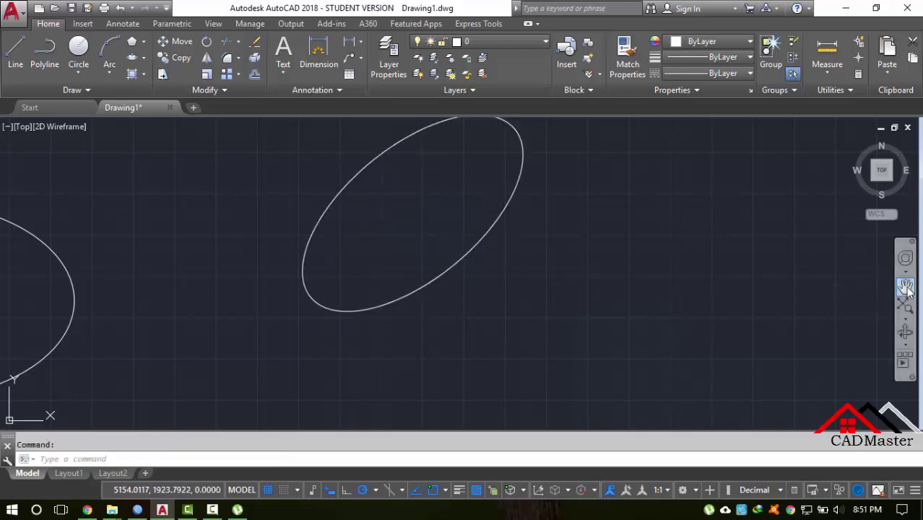
Pan the view to shift the ellipses up and left, leaving room on the right.
left_click(904, 285)
mouse_move(641, 191)
left_mouse_down()
mouse_move(640, 227)
mouse_move(605, 266)
left_mouse_up()
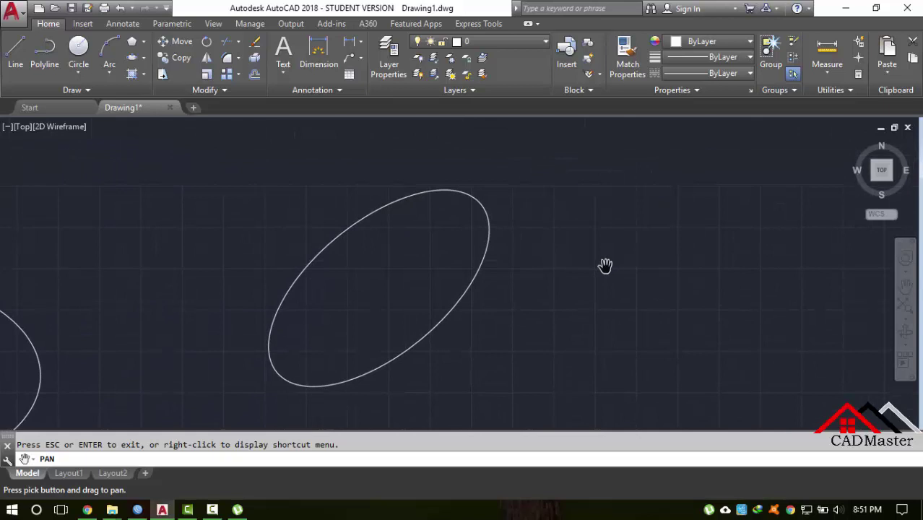
key("Escape")
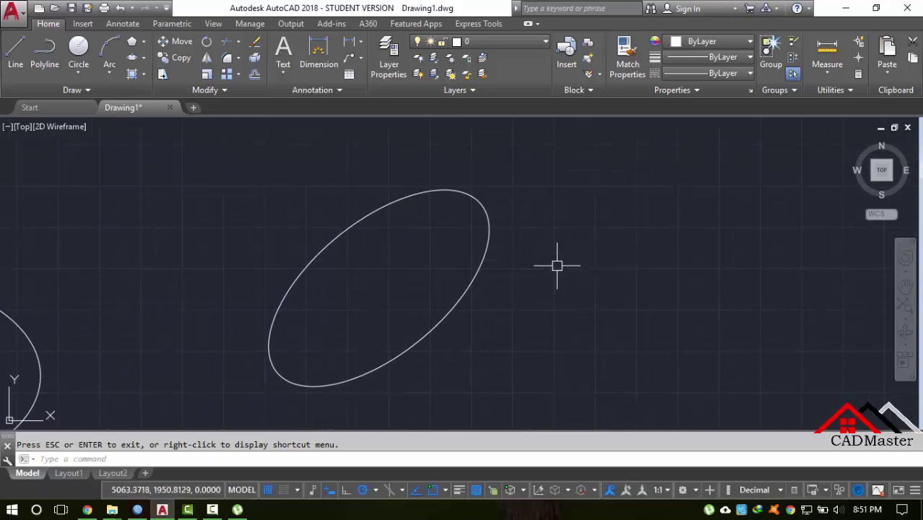
type("p")
key("Return")
left_click_drag(557, 266, 396, 230)
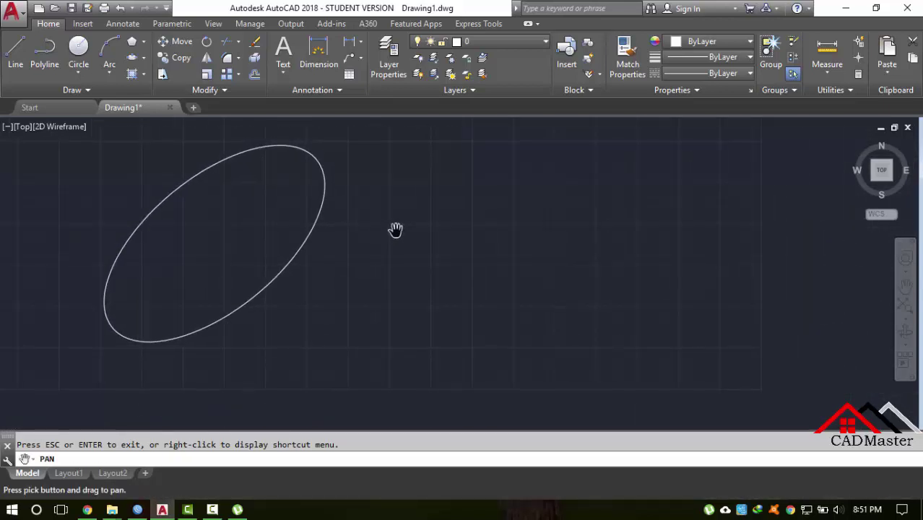
key("Escape")
Draw a horizontal Axis, End ellipse right of the tilted one by picking three points.
left_click(144, 58)
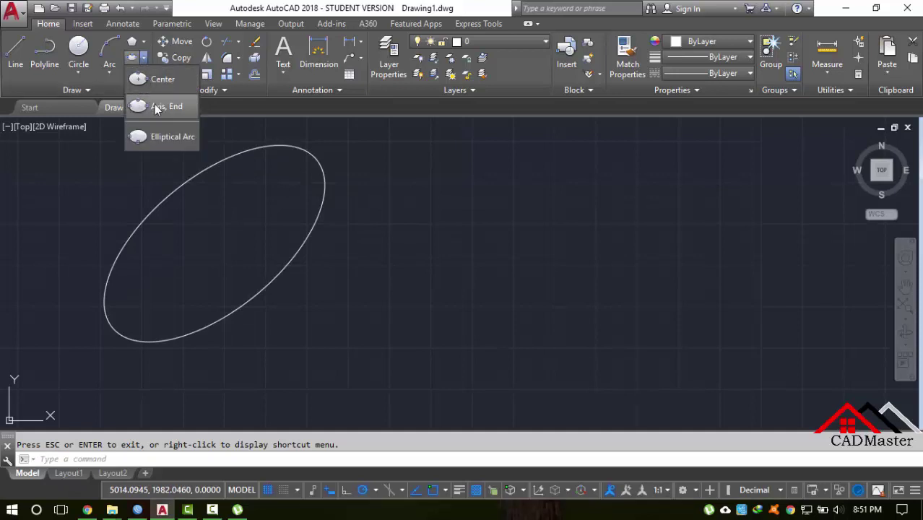
left_click(156, 109)
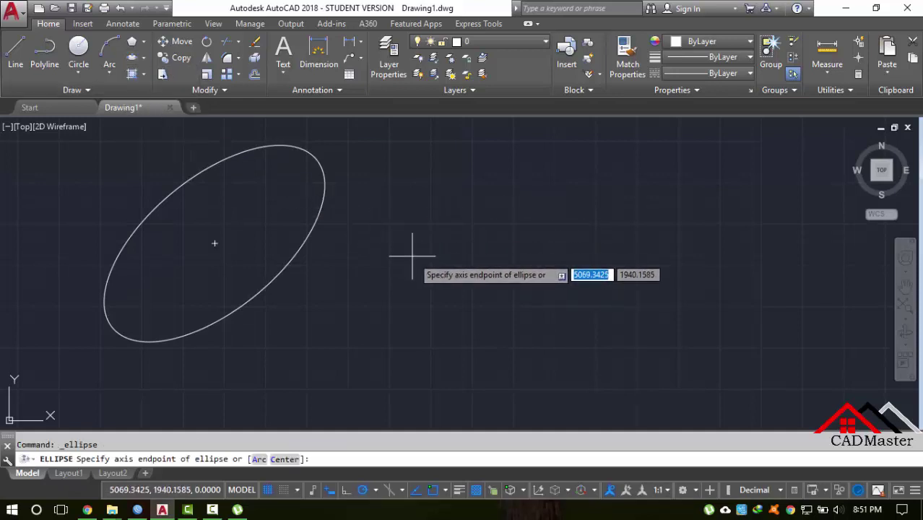
left_click(412, 283)
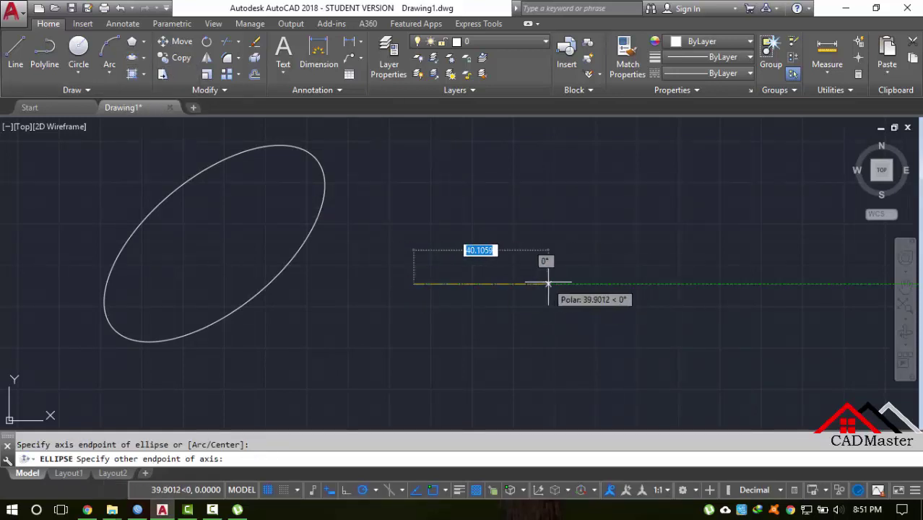
left_click(618, 281)
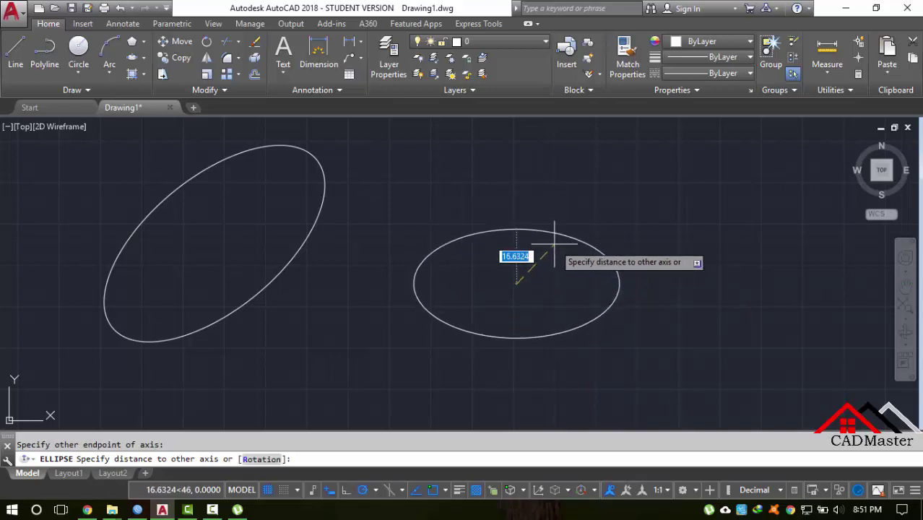
left_click(554, 245)
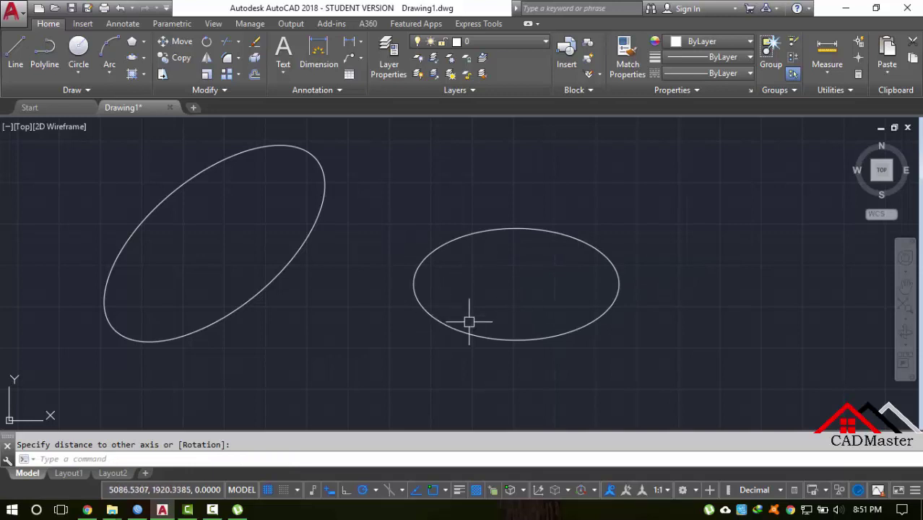
left_click(144, 58)
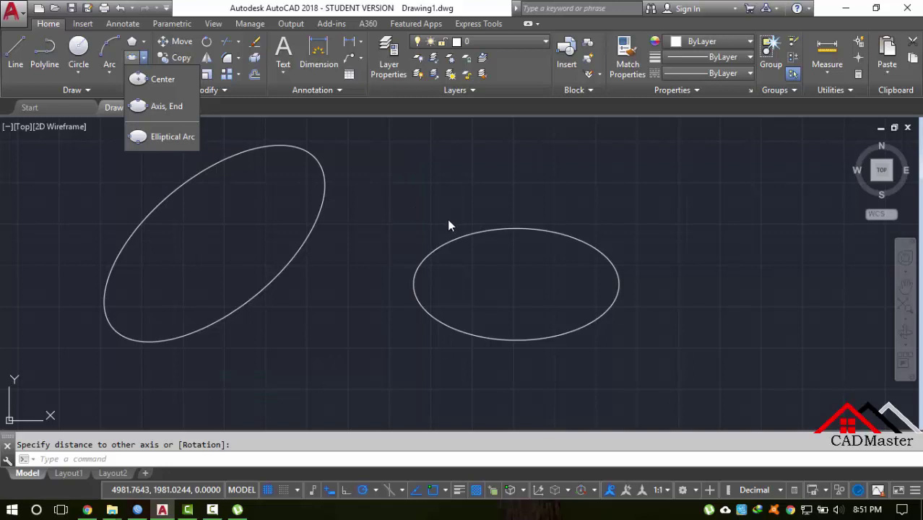
Draw a slanted cutting line across the horizontal ellipse and trim off its right part.
type("l")
key("Return")
left_click(536, 207)
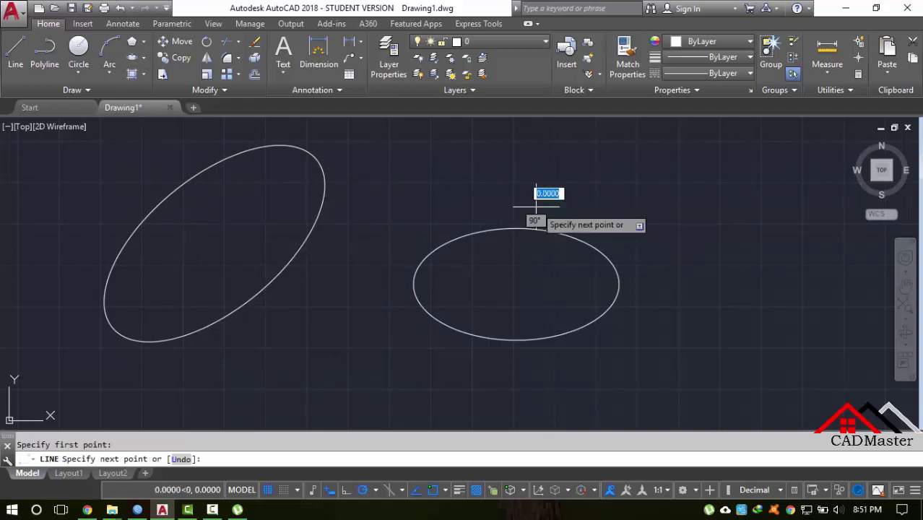
left_click(480, 383)
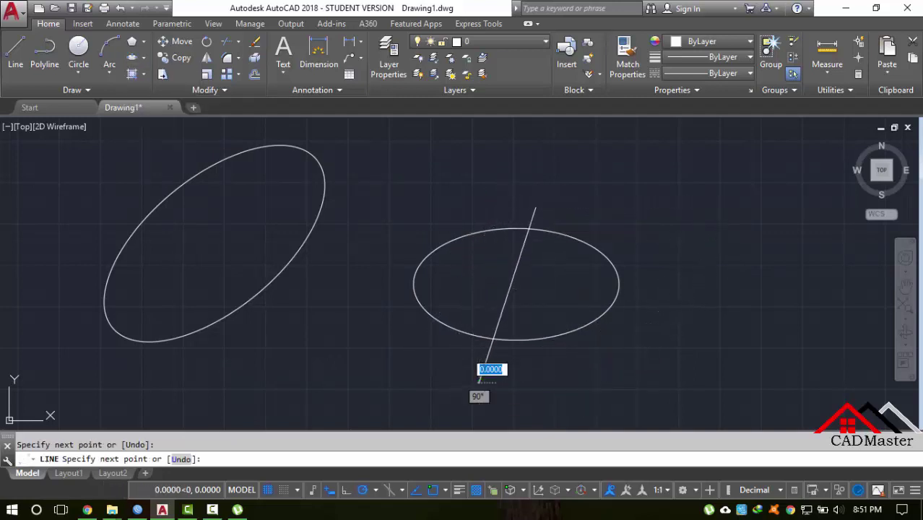
key("Return")
type("tr")
key("Return")
key("Return")
left_click(595, 248)
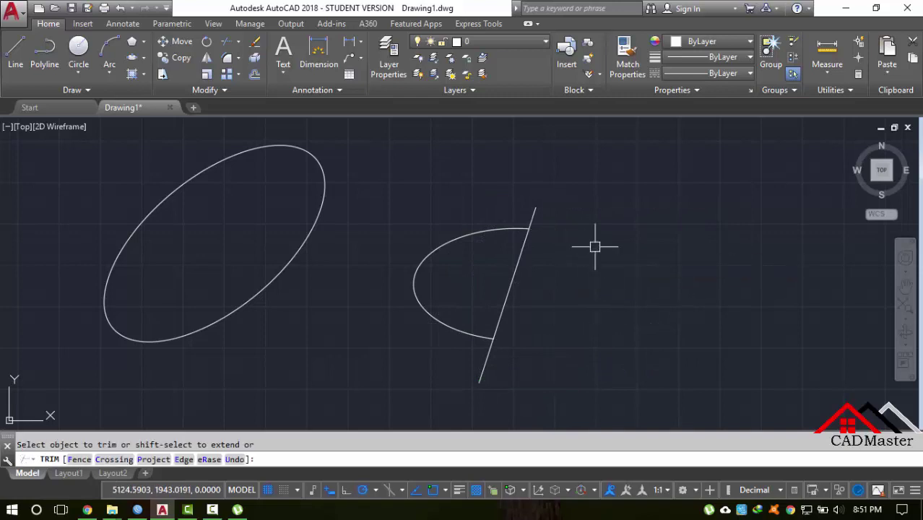
key("Return")
Delete the slanted cutting line, leaving only the ellipse's left curve.
left_click(536, 208)
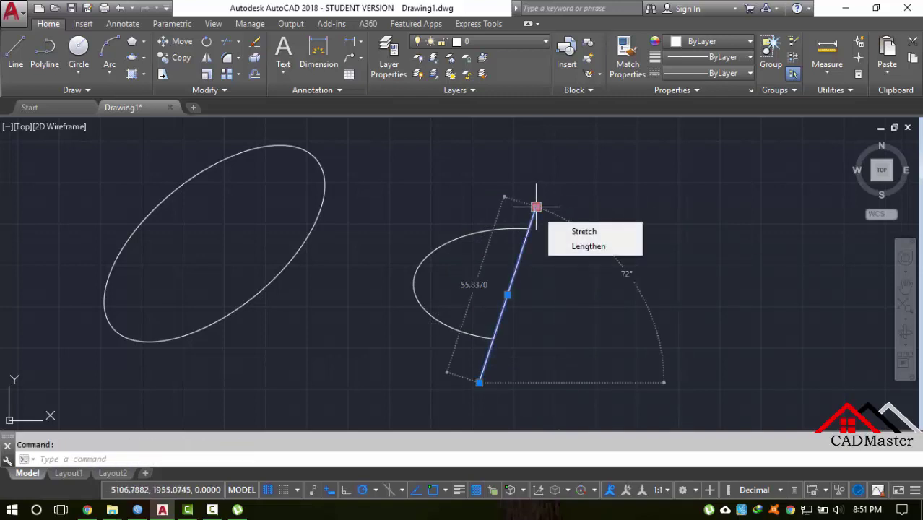
key("Return")
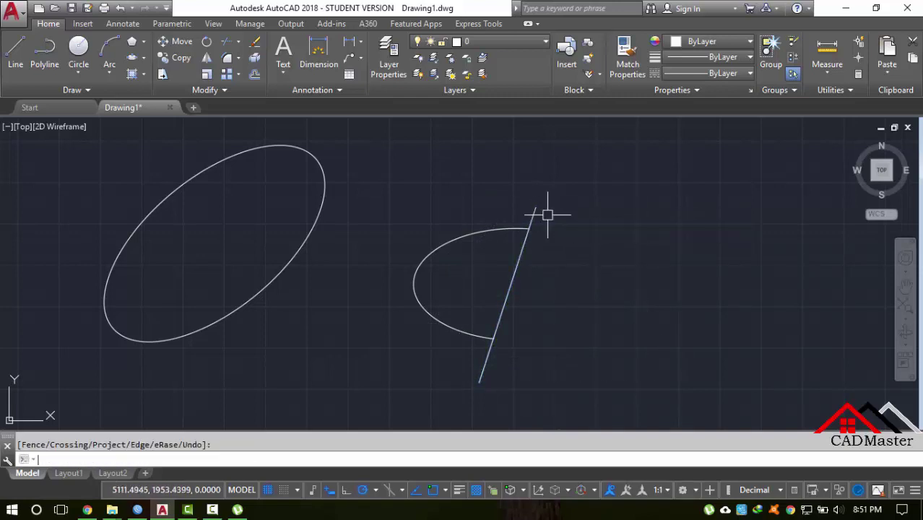
left_click(547, 214)
left_click(509, 205)
key("Delete")
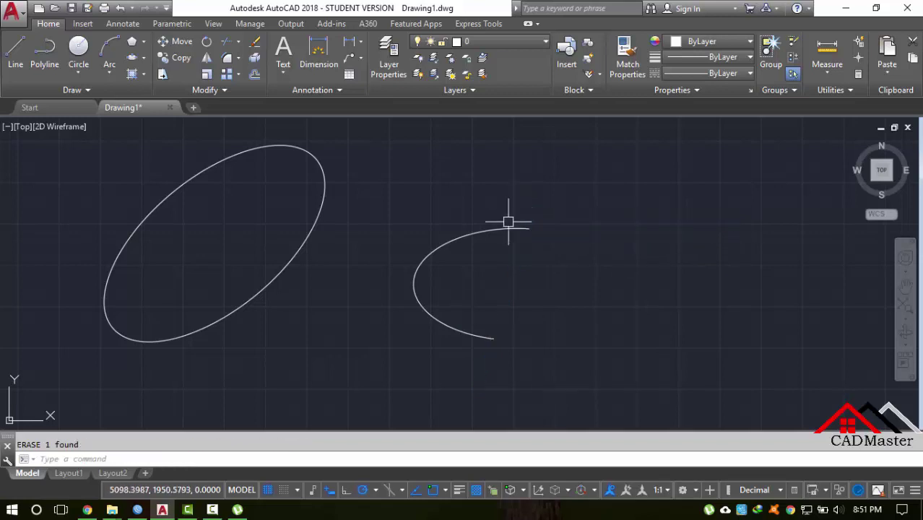
left_click(510, 225)
key("Escape")
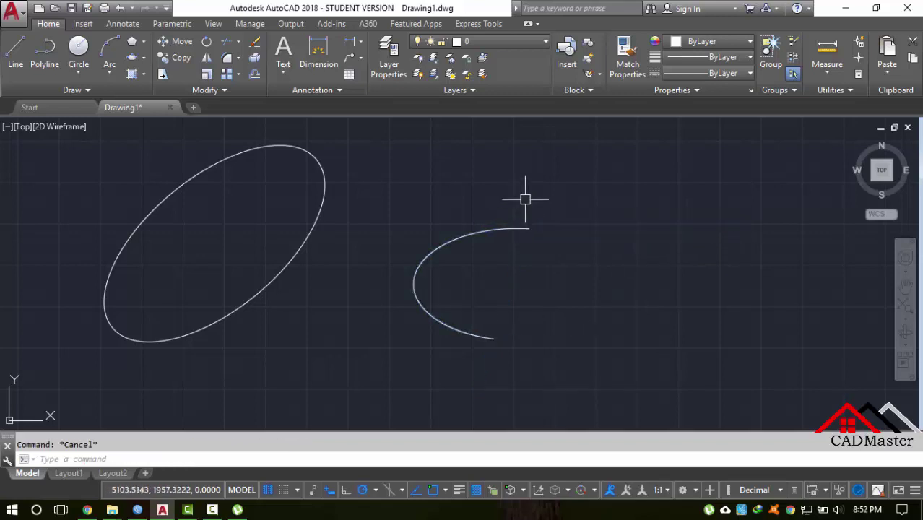
Pan the drawing up and right to make room below the shapes.
type("p")
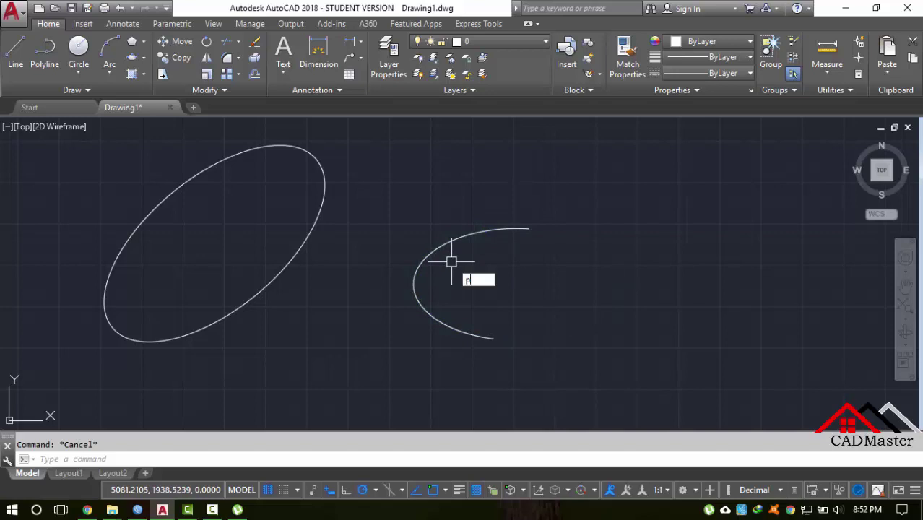
key("Return")
mouse_move(425, 340)
left_mouse_down()
mouse_move(439, 220)
mouse_move(544, 301)
mouse_move(480, 321)
mouse_move(505, 270)
left_mouse_up()
scroll(441, 287, "down", 5)
mouse_move(393, 287)
left_mouse_down()
mouse_move(422, 235)
mouse_move(376, 284)
left_mouse_up()
key("Escape")
scroll(415, 241, "up", 2)
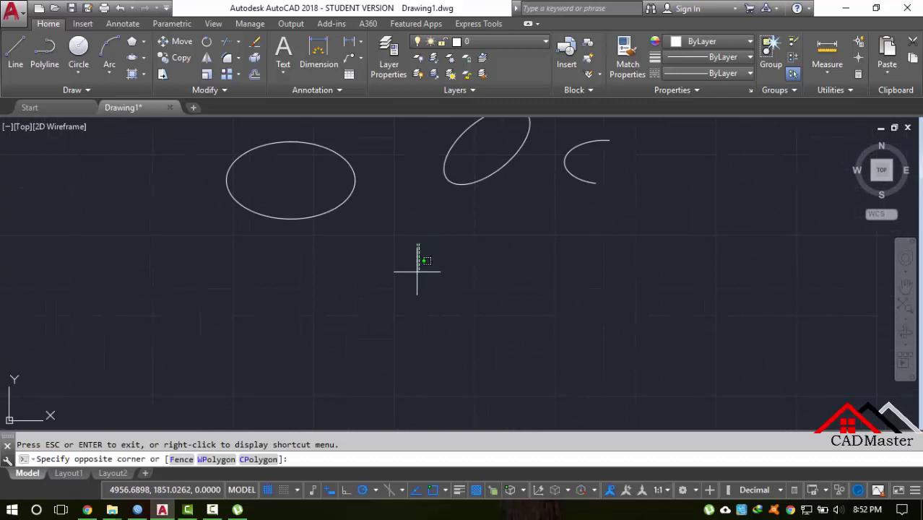
Draw an elliptical arc below the shapes, open on its upper right side.
left_click(143, 58)
left_click(158, 136)
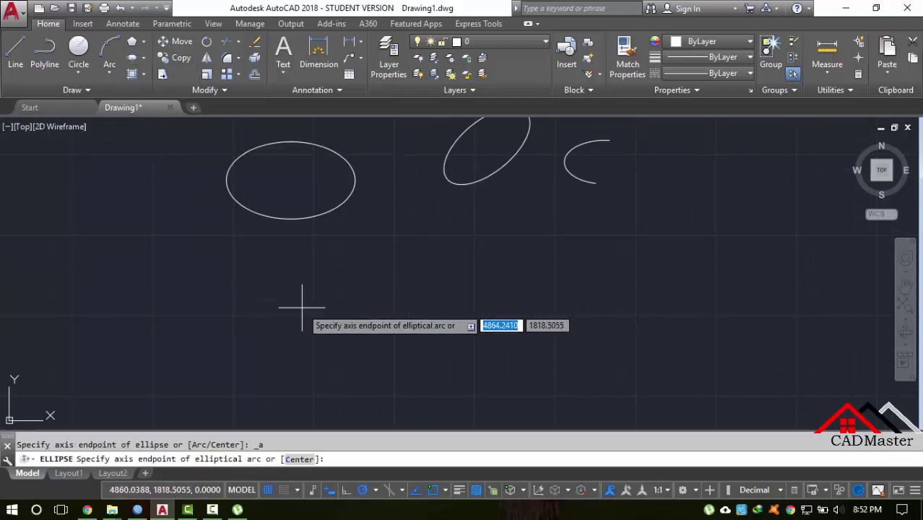
left_click(339, 330)
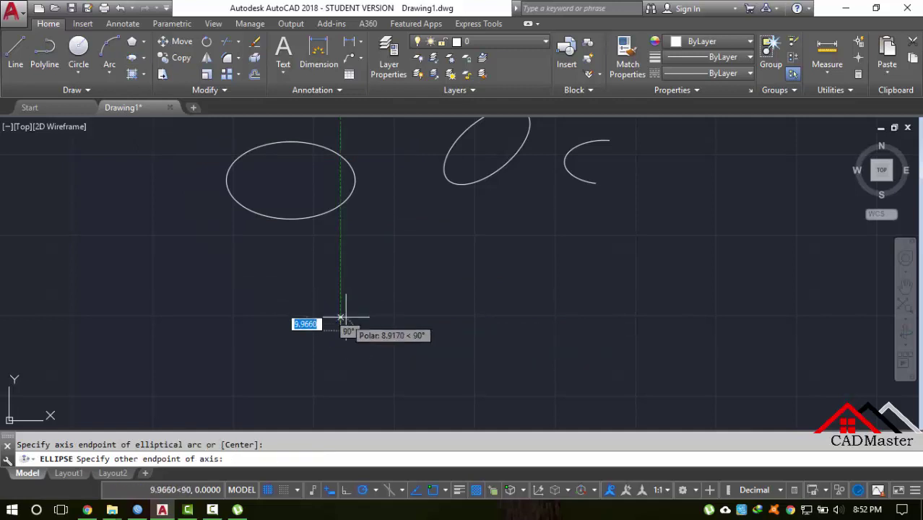
left_click(513, 319)
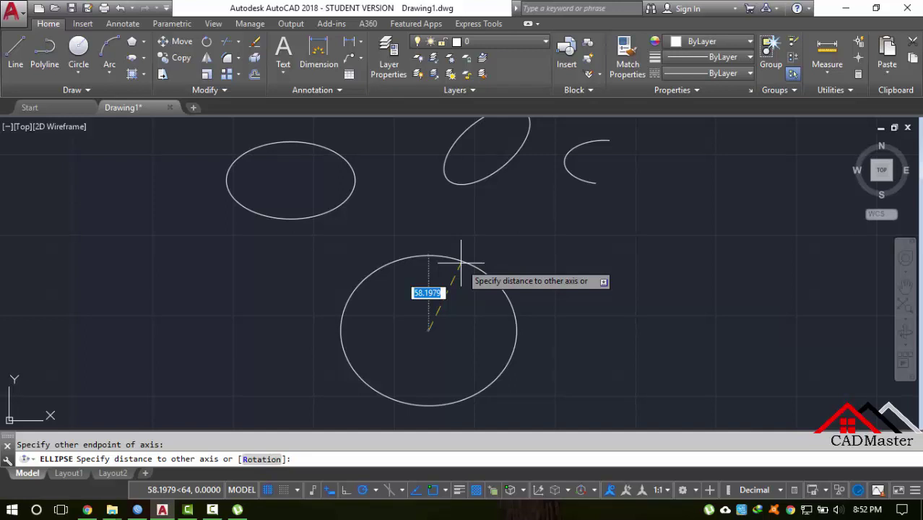
left_click(452, 290)
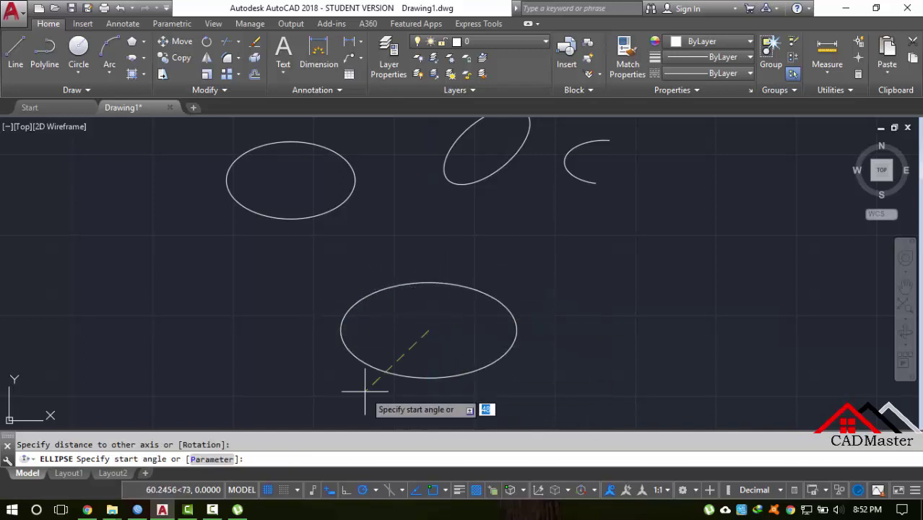
left_click(408, 283)
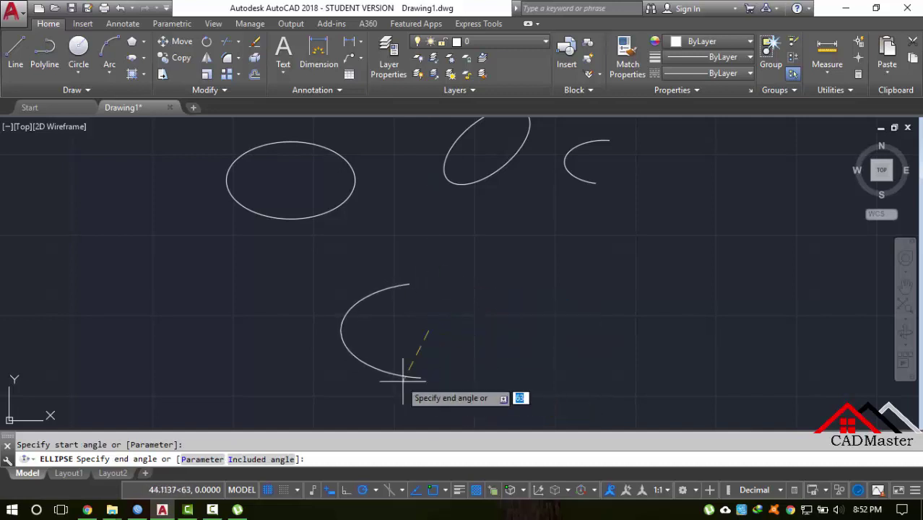
left_click(474, 365)
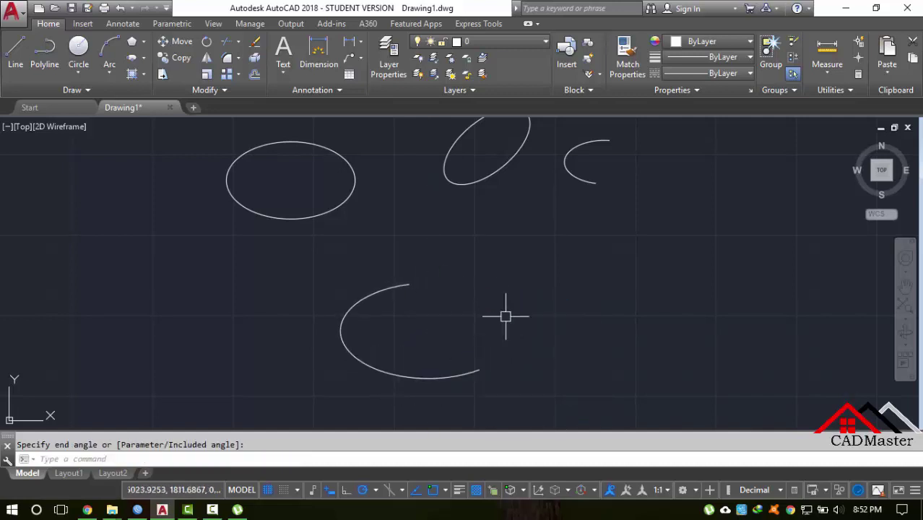
left_click(404, 285)
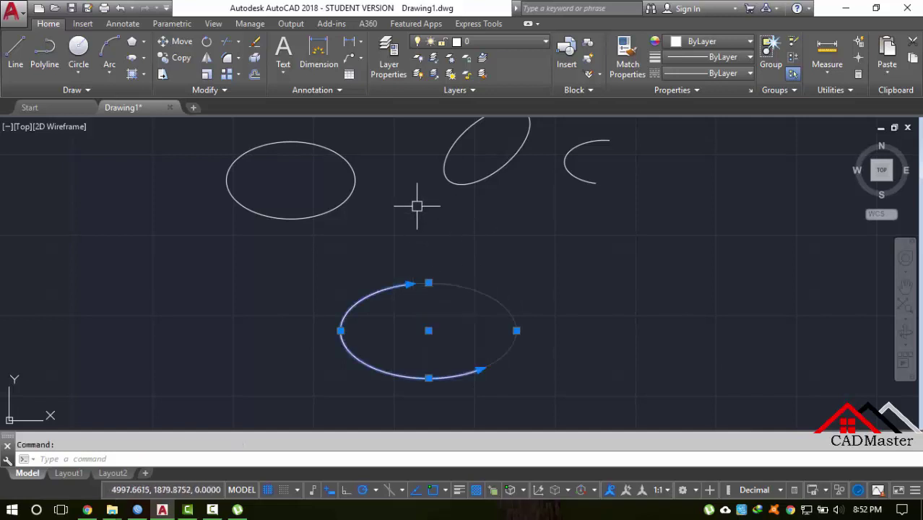
left_click(143, 74)
Clear the selection and Zoom All to show both ellipses, the trimmed curve and the arc.
left_click(144, 58)
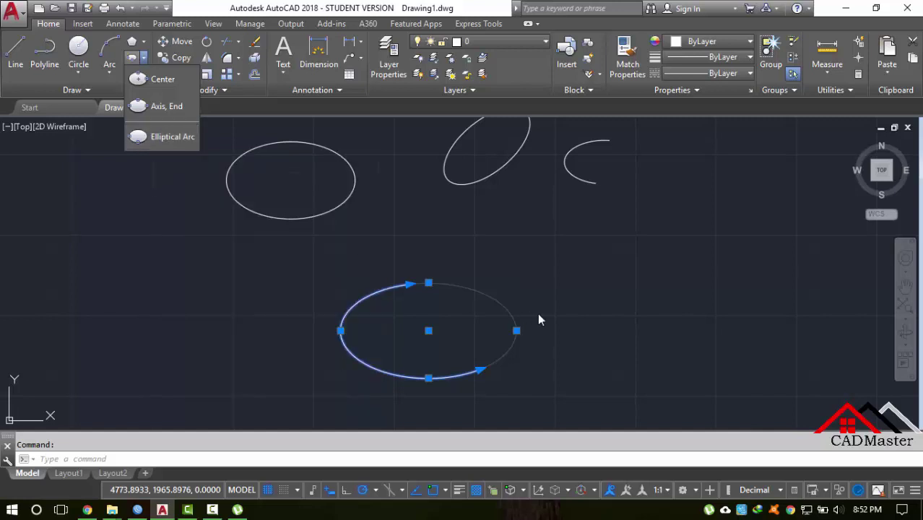
key("Escape")
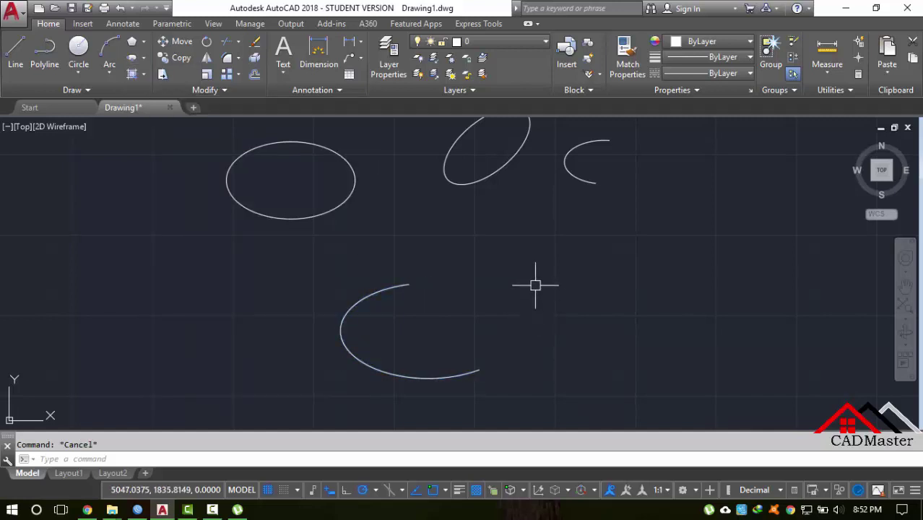
type("z")
key("Return")
type("a")
key("Return")
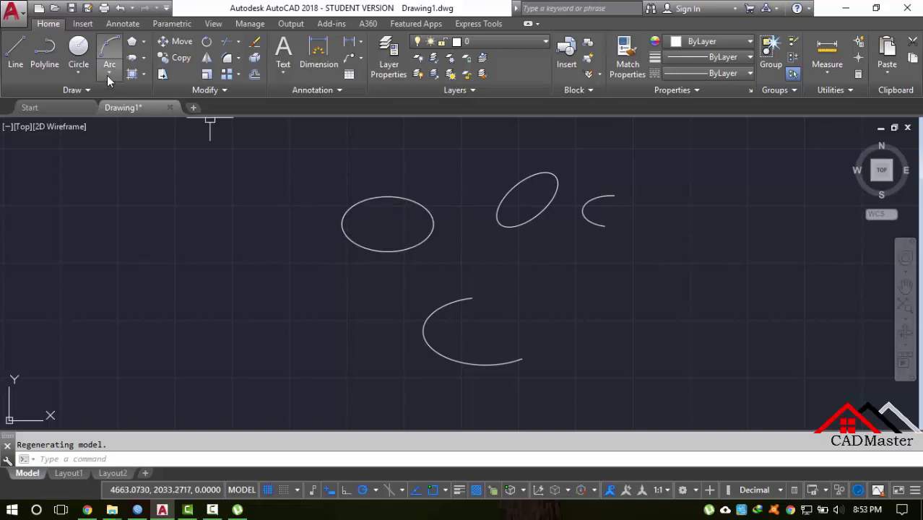
left_click(140, 75)
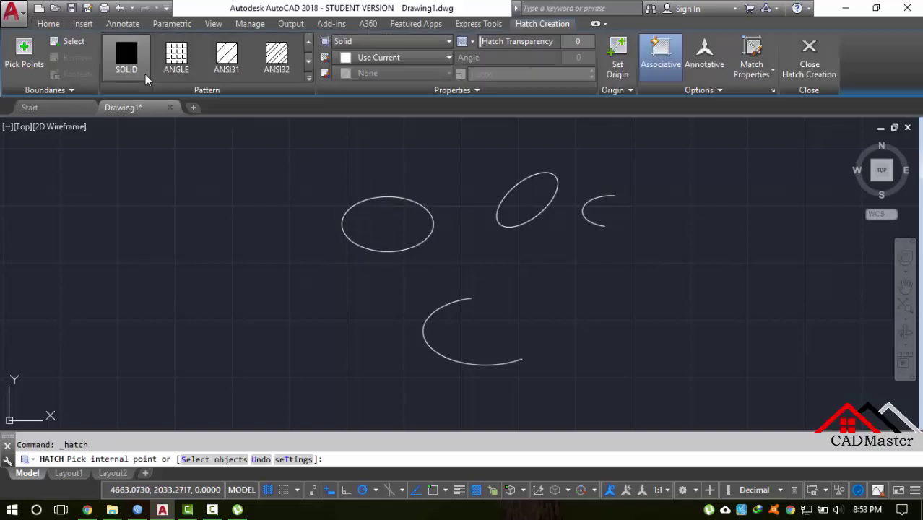
key("Escape")
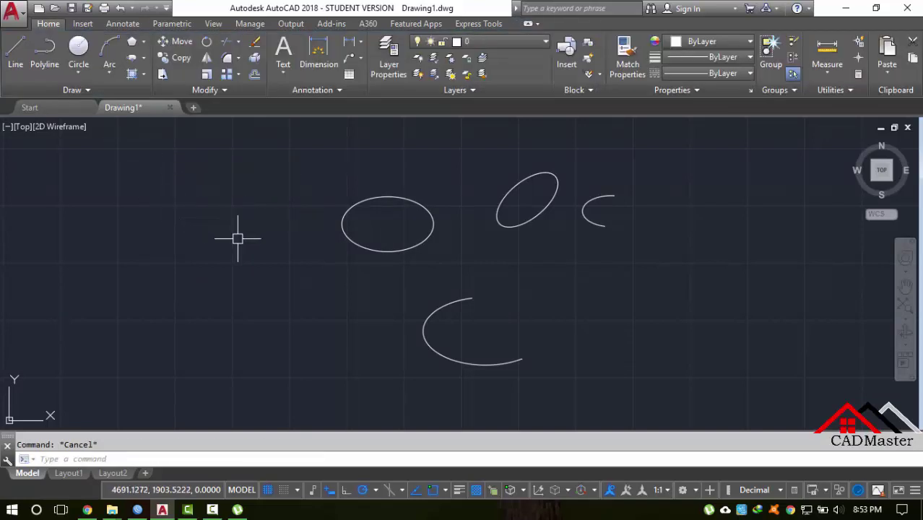
left_click(143, 74)
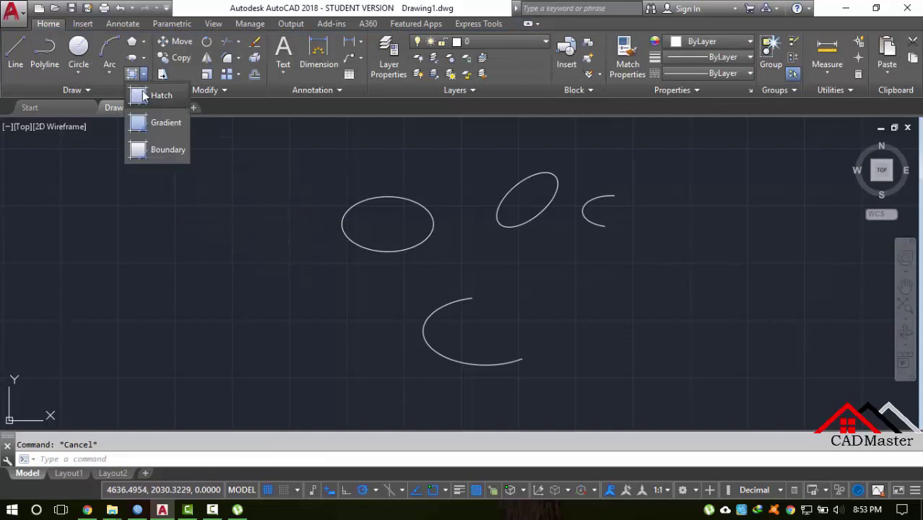